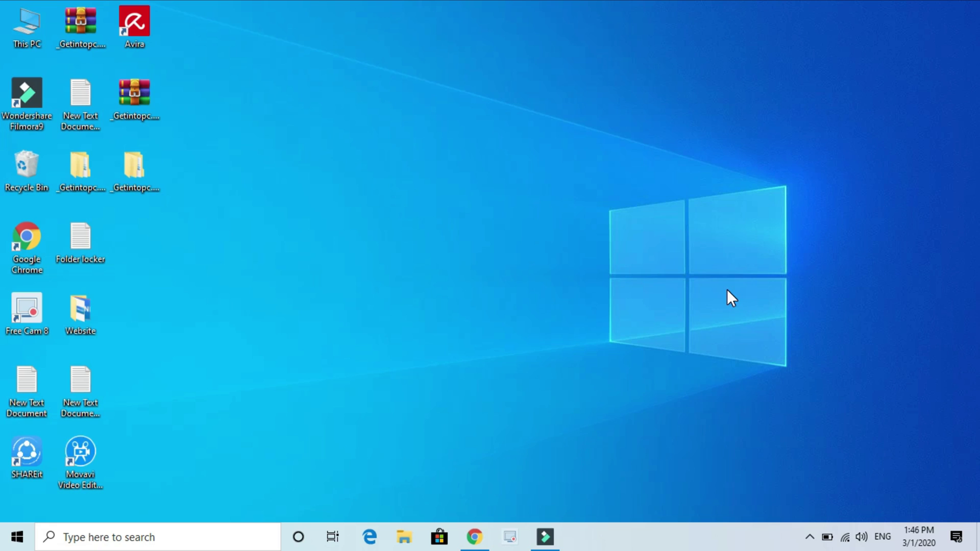
Restore the Chrome window showing the Download Free Cam page at freescreenrecording.com/#download
left_click(474, 537)
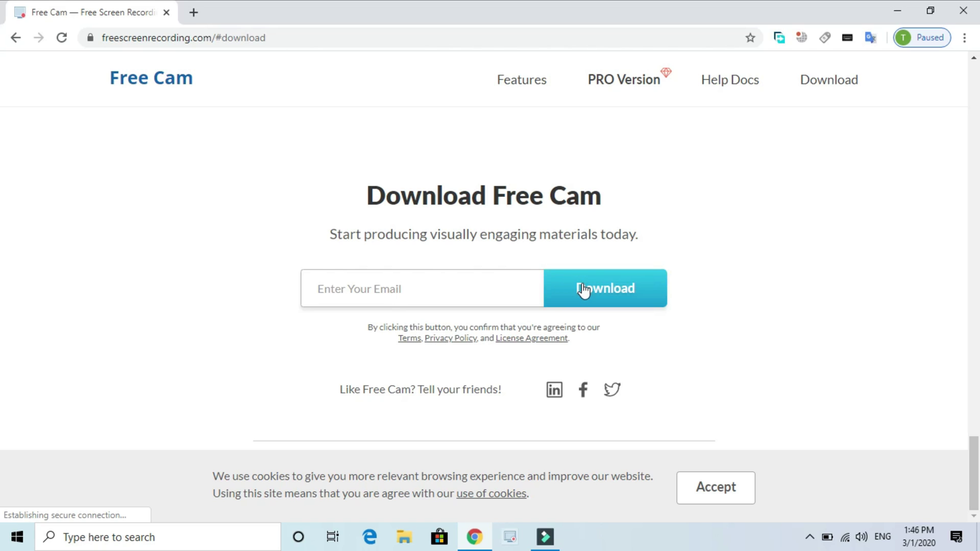
Enter an e-mail address in the Enter Your Email field and submit it with Download
left_click(462, 291)
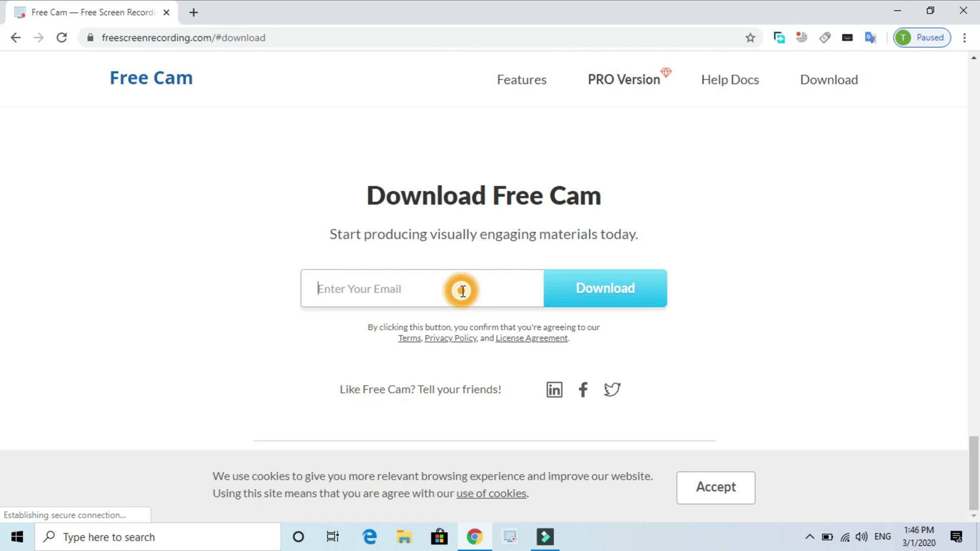
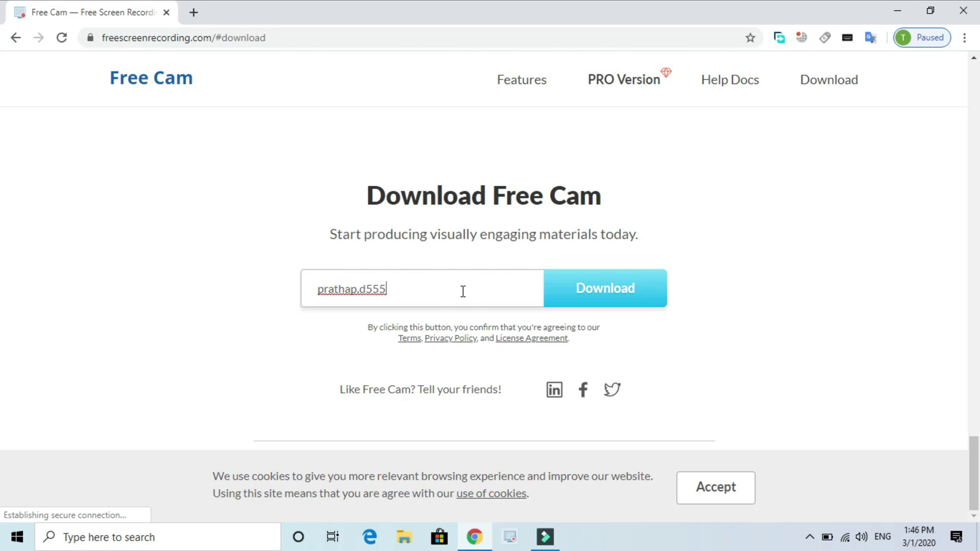
left_click(621, 294)
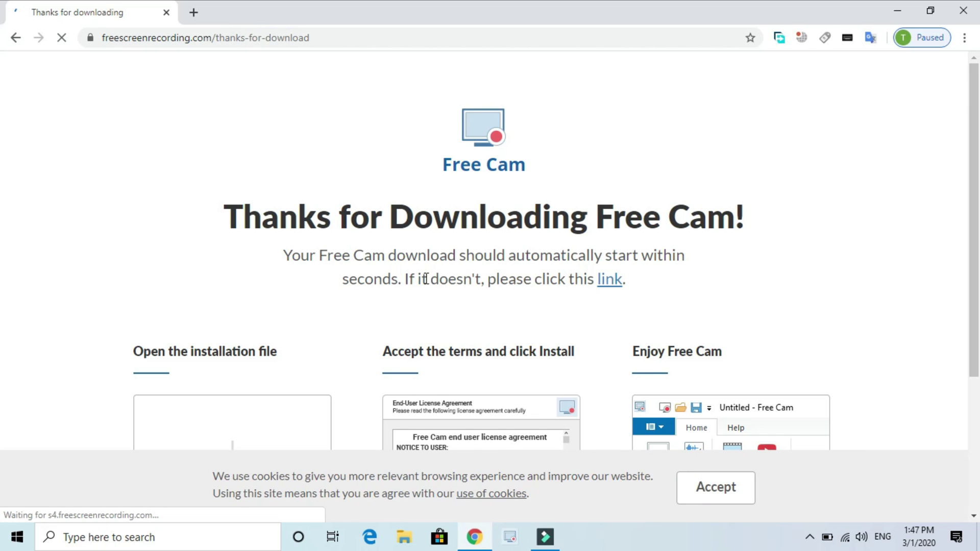
Dismiss the accidental Save As dialog and start the free_cam.msi download via the manual link
scroll(420, 276, "down", 1)
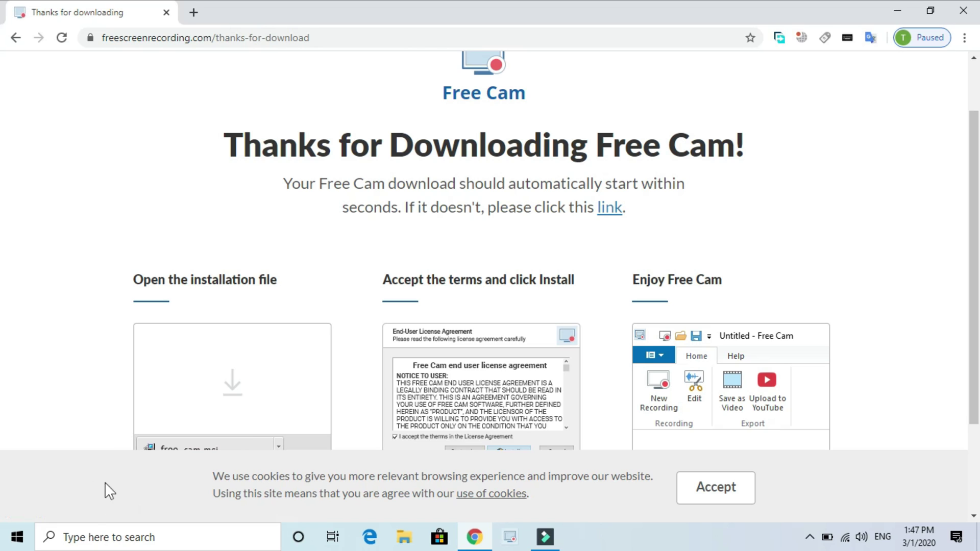
scroll(378, 286, "down", 2)
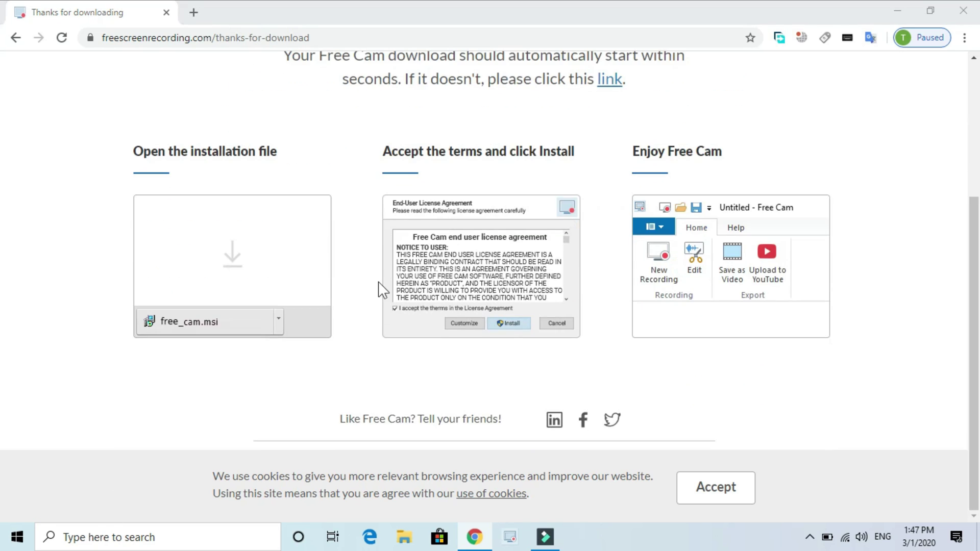
key("ctrl+s")
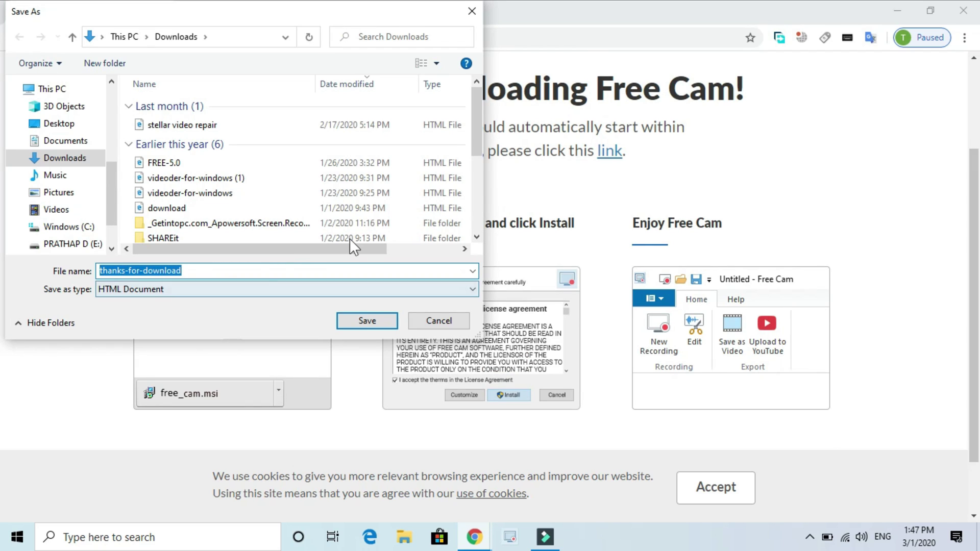
left_click(473, 11)
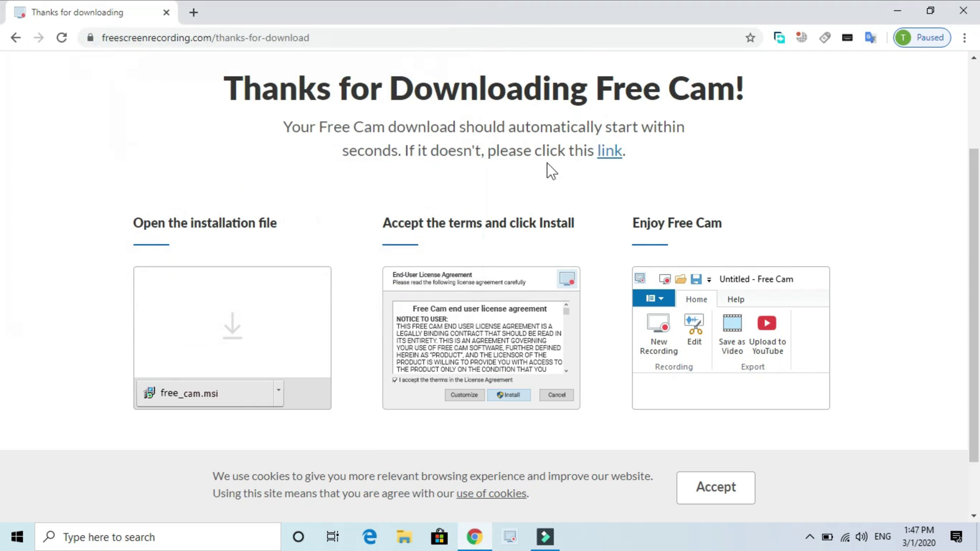
left_click(618, 159)
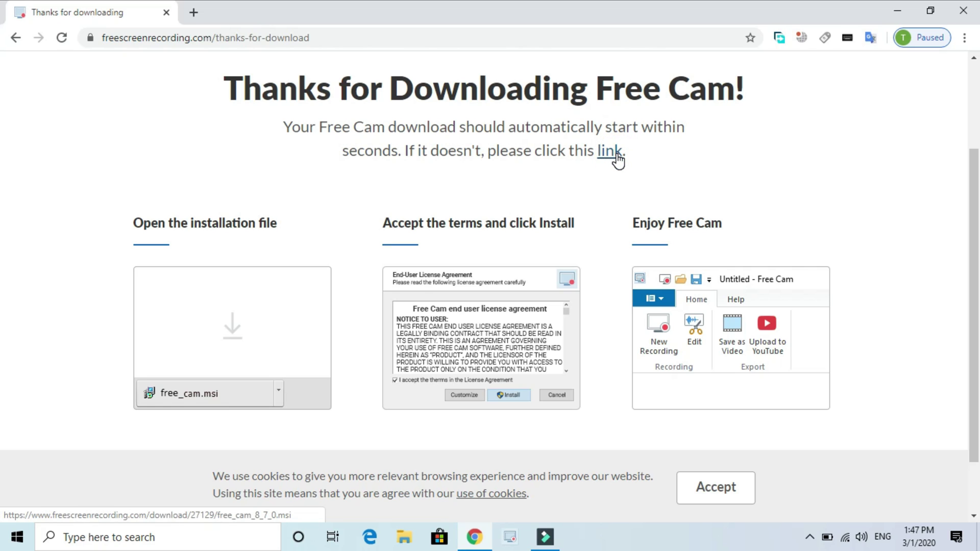
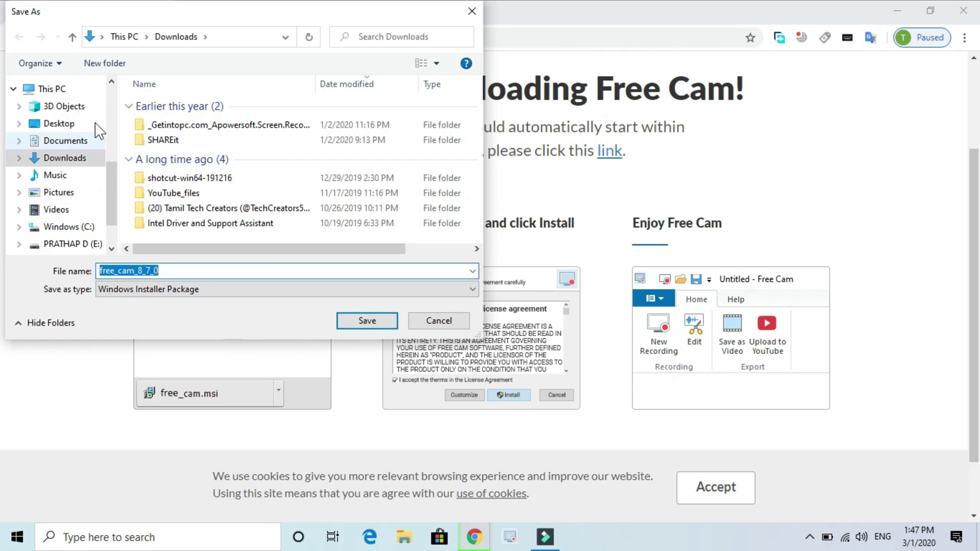
Save free_cam_8_7_0.msi to Downloads, pause its download, and minimise Chrome to show the desktop
left_click(378, 322)
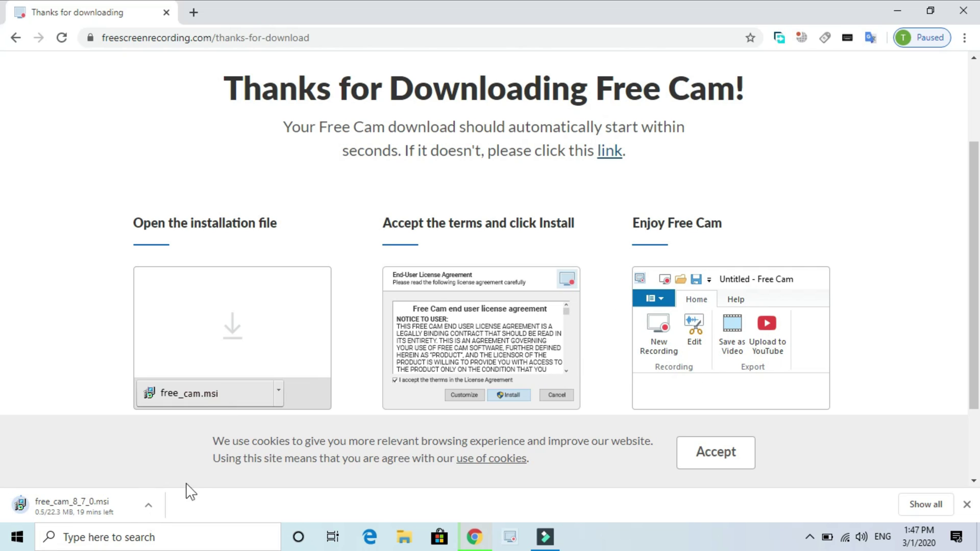
left_click(147, 506)
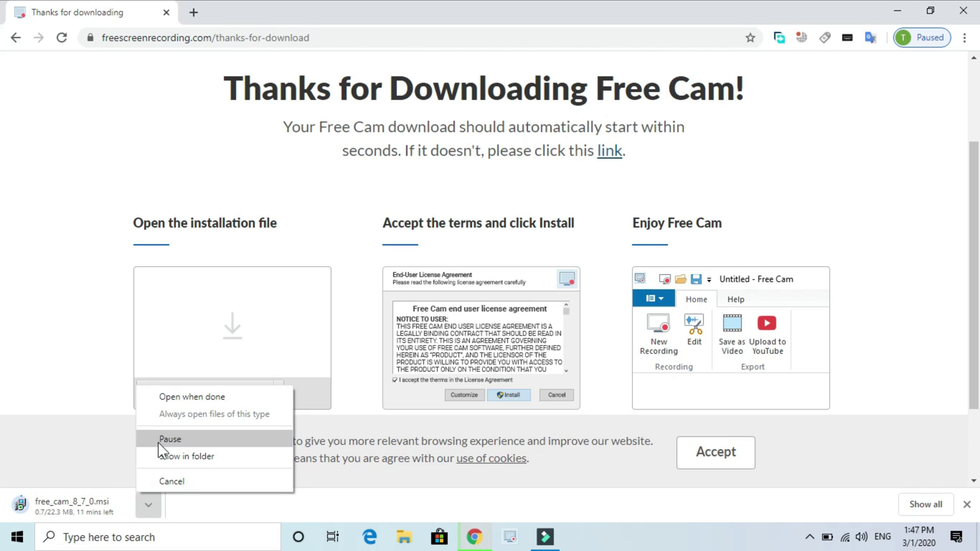
left_click(161, 438)
left_click(896, 11)
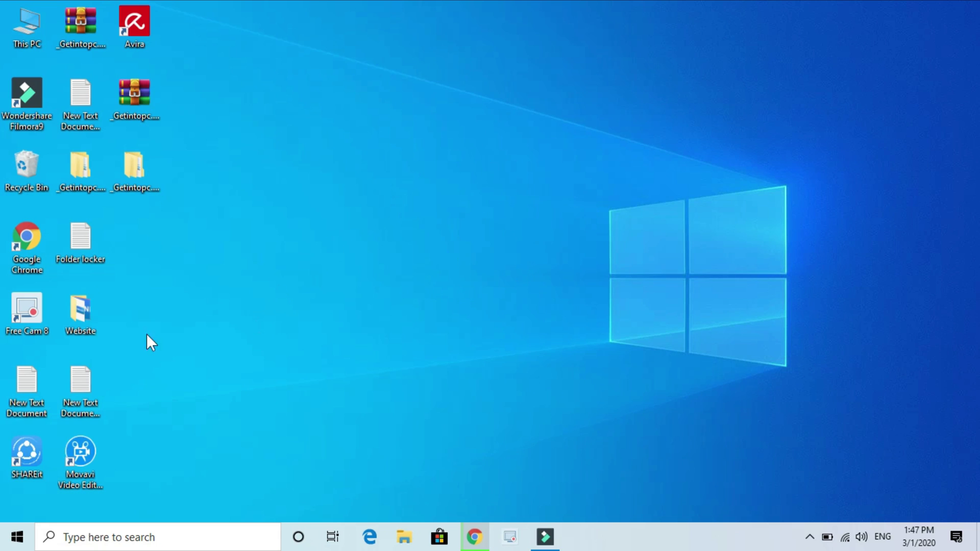
Launch Free Cam, start a new recording, shrink its capture frame, and bring Chrome forward
double_click(26, 314)
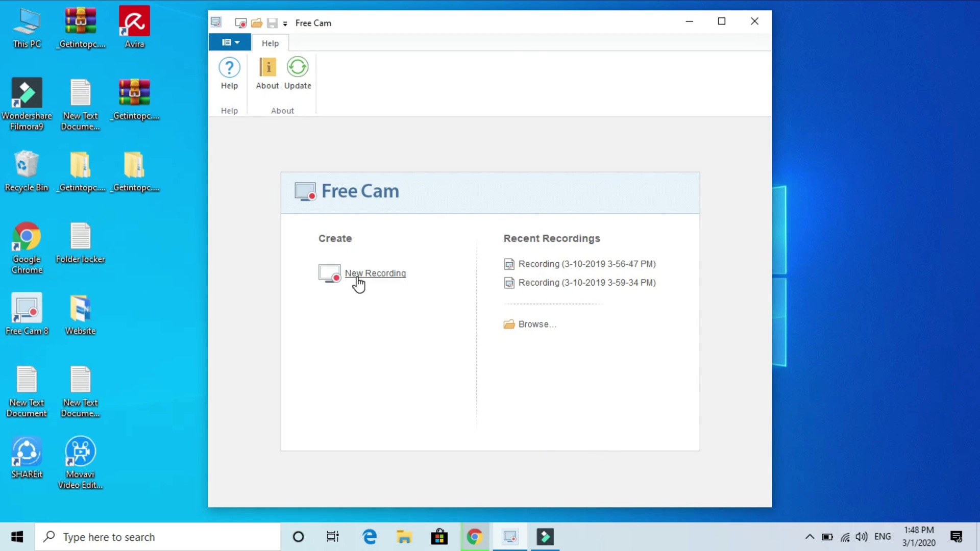
left_click(368, 272)
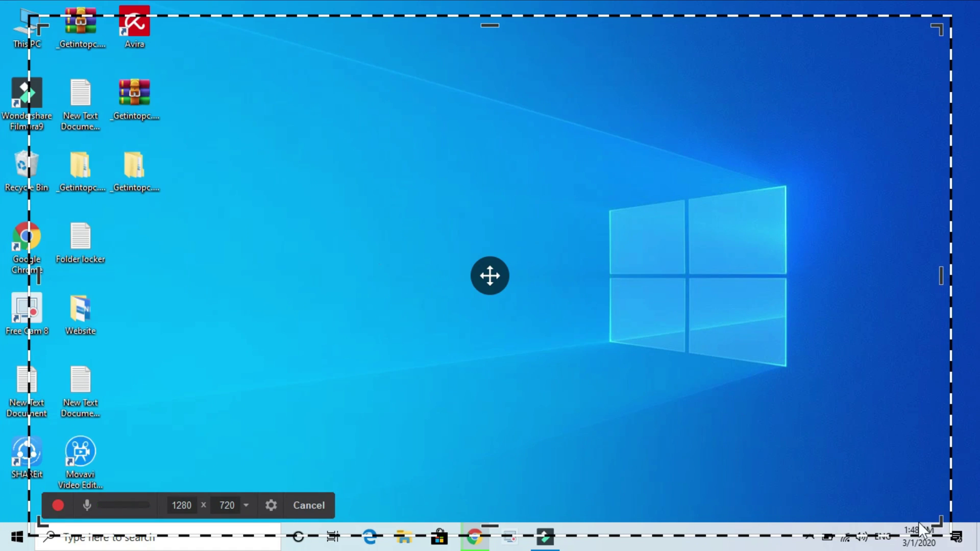
left_click_drag(938, 522, 709, 399)
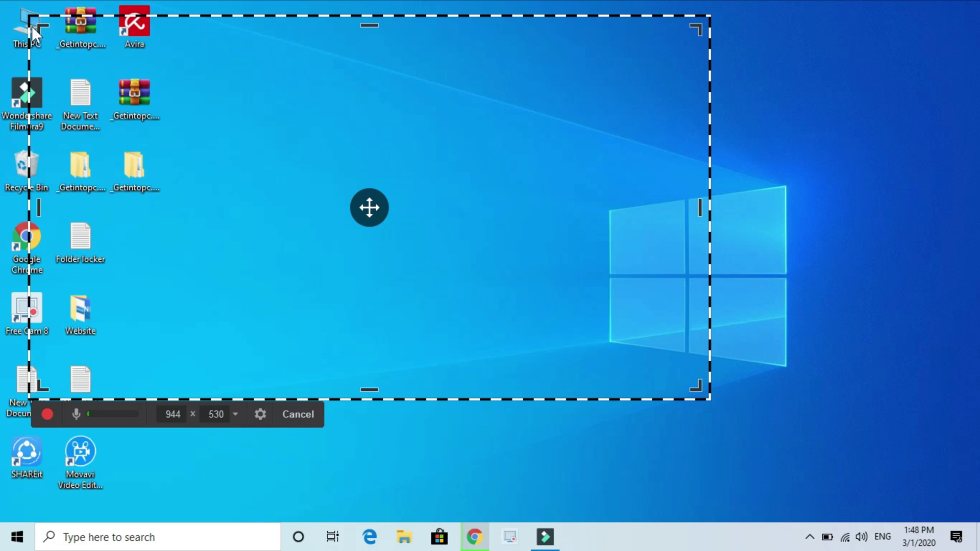
left_click_drag(39, 27, 286, 149)
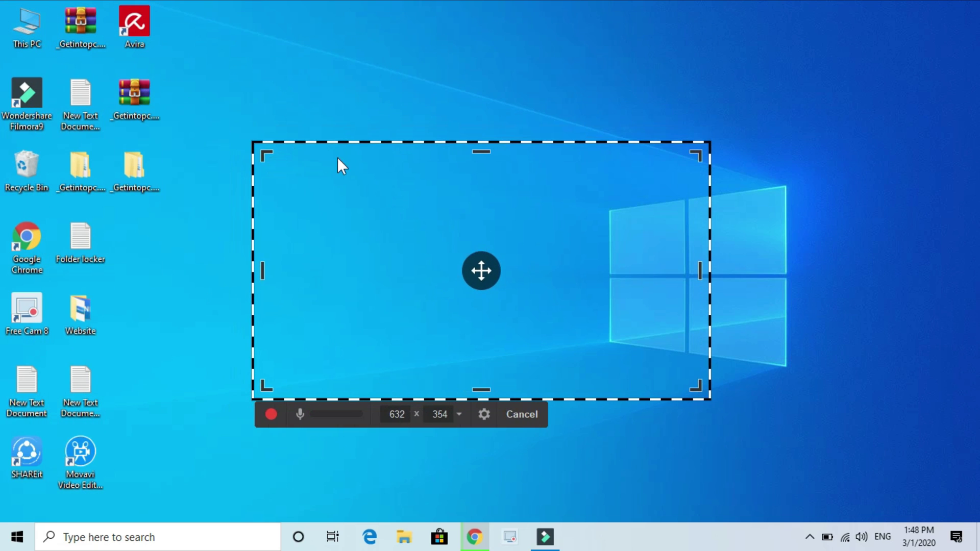
left_click(474, 536)
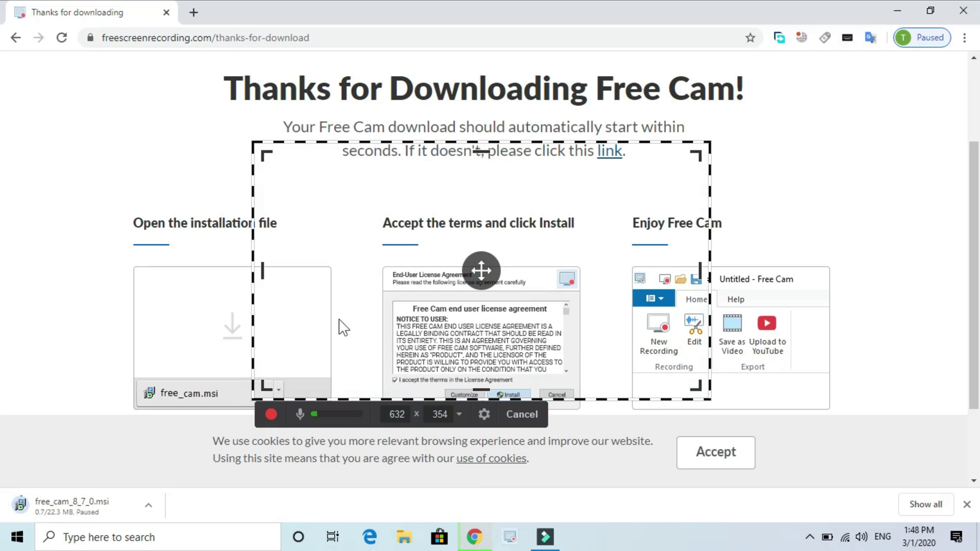
Stretch the capture frame over the browser and set its size to Fullscreen, 1366 x 768
left_click(259, 269)
left_click_drag(259, 269, 4, 270)
left_click_drag(353, 151, 353, 48)
left_click_drag(354, 389, 375, 509)
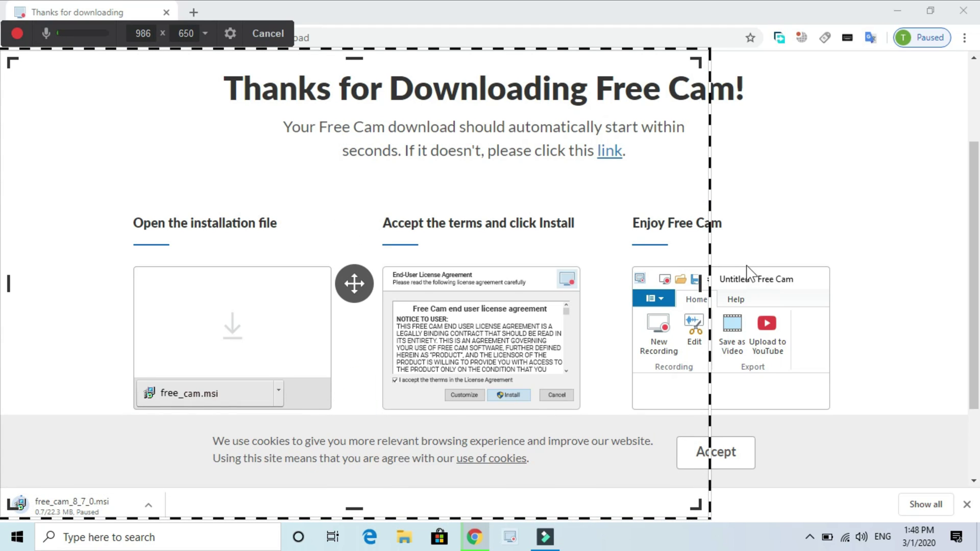
left_click_drag(699, 284, 968, 284)
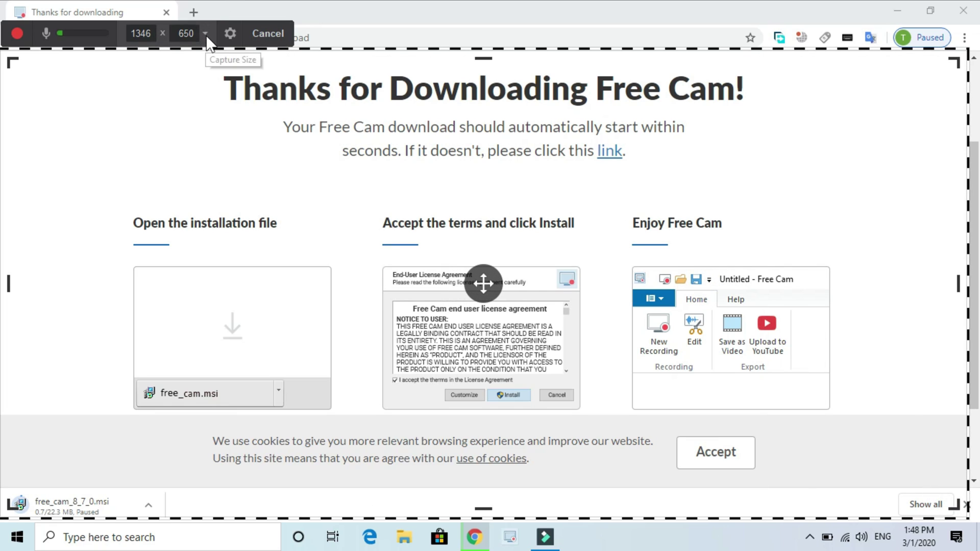
left_click(205, 34)
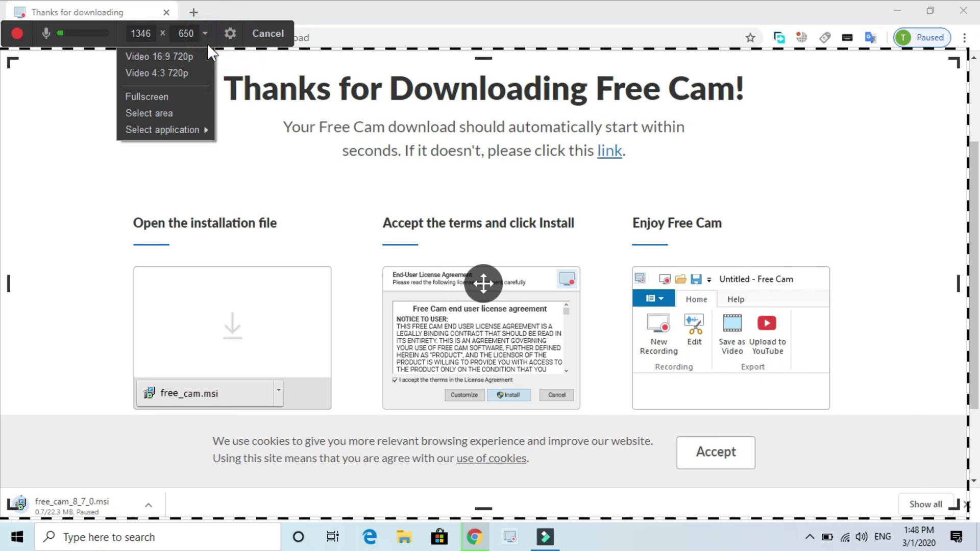
left_click(160, 97)
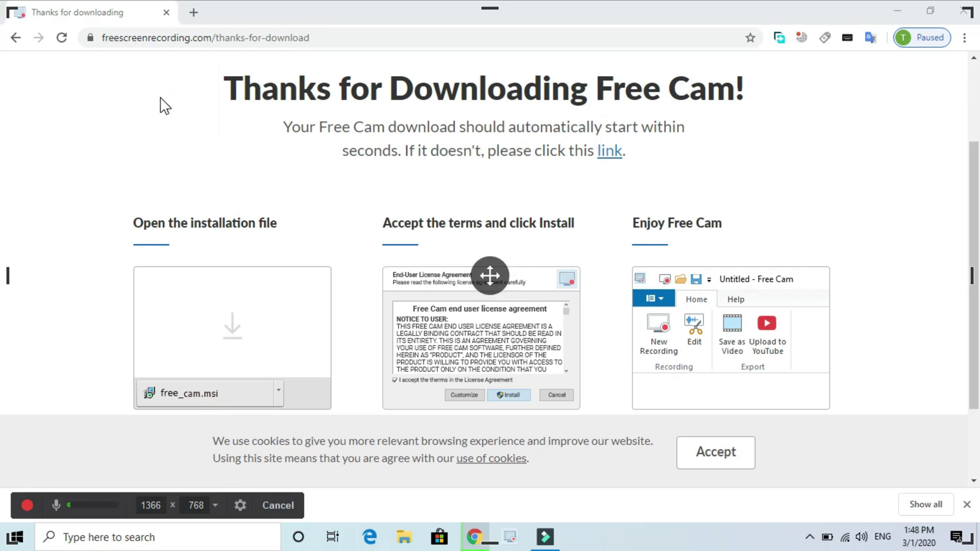
left_click(241, 504)
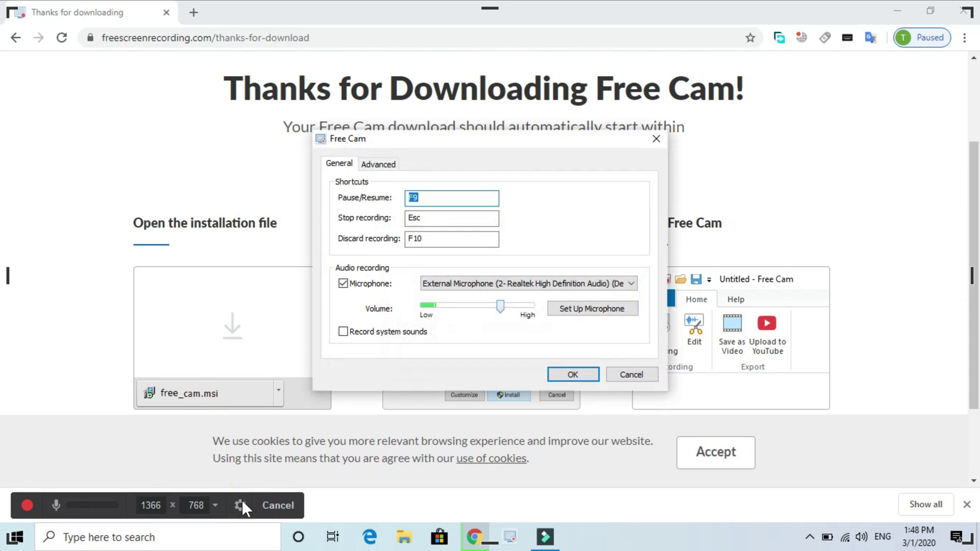
left_click(387, 164)
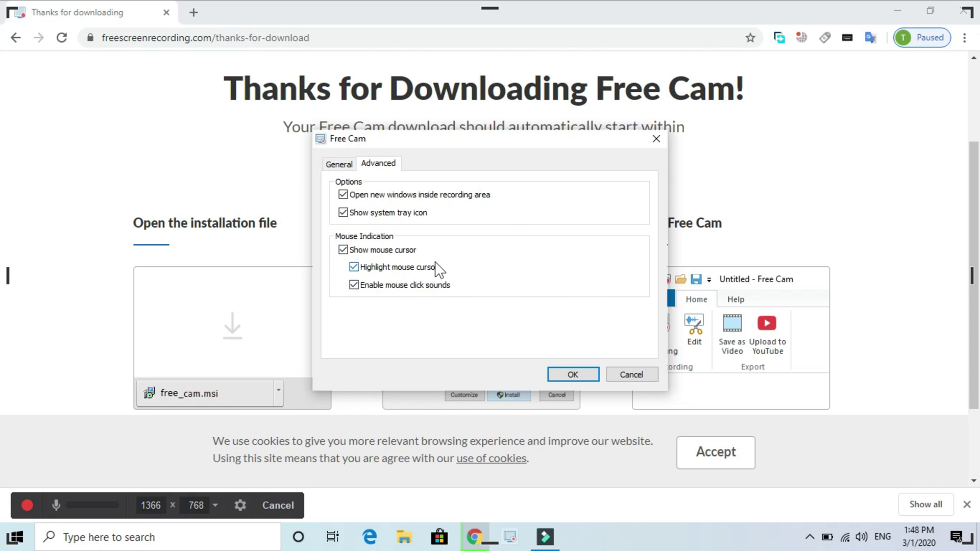
left_click(355, 265)
left_click(354, 267)
left_click(336, 163)
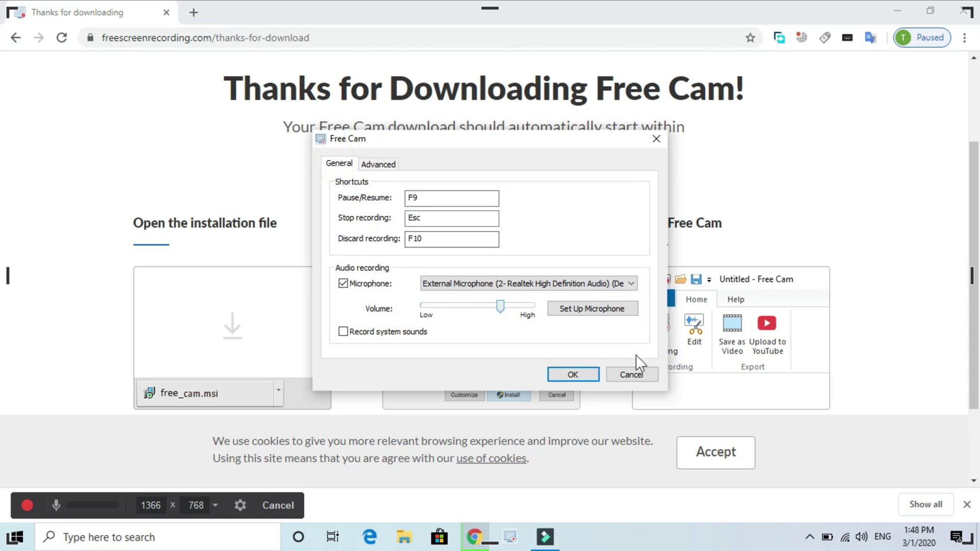
left_click(573, 374)
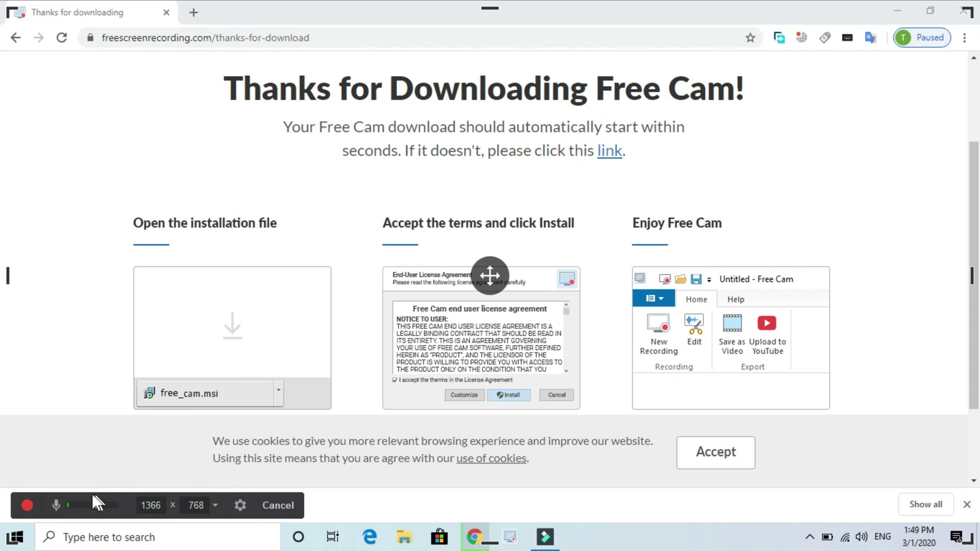
Start the full-screen recording of the Chrome Free Cam thank-you page
left_click(28, 505)
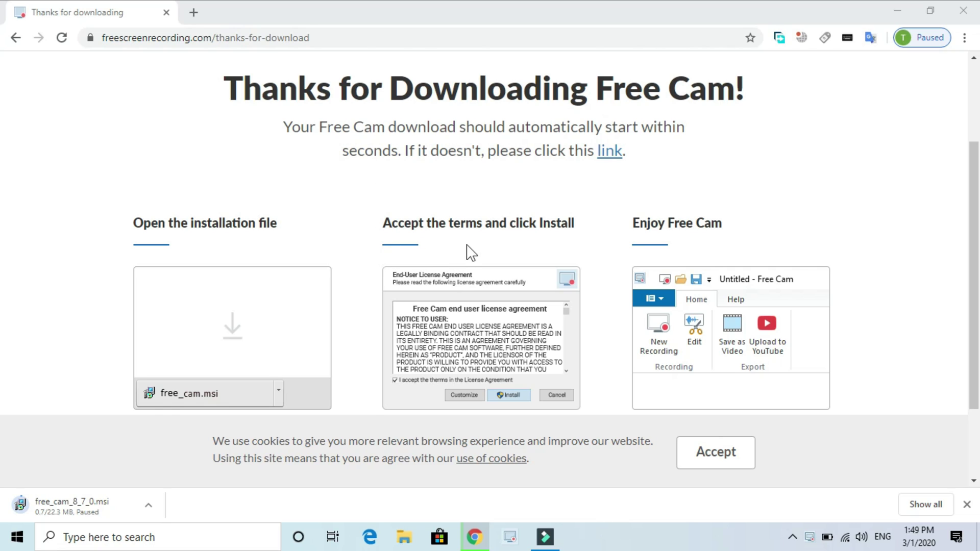
End the recording with Done, play the 00:08 preview, and open it in the Video Editor
left_click(810, 537)
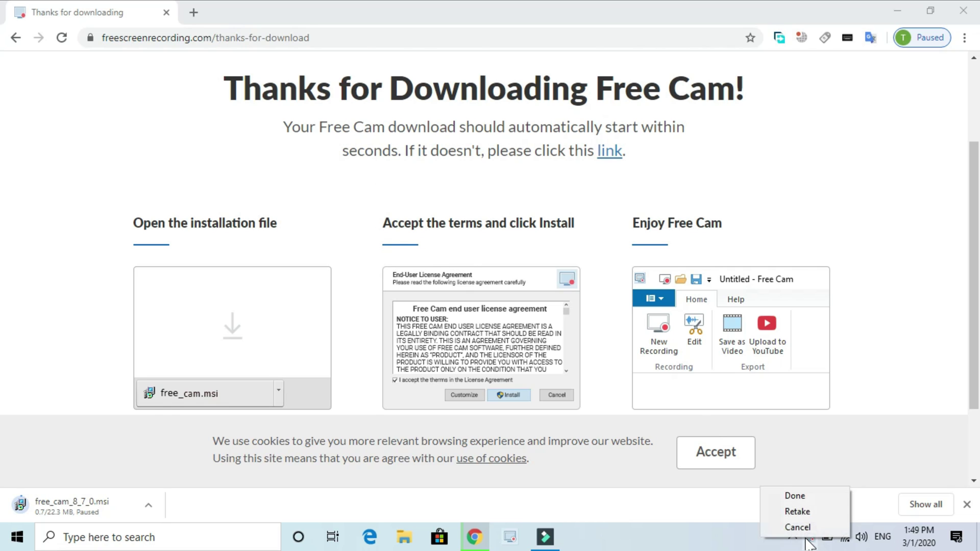
left_click(800, 508)
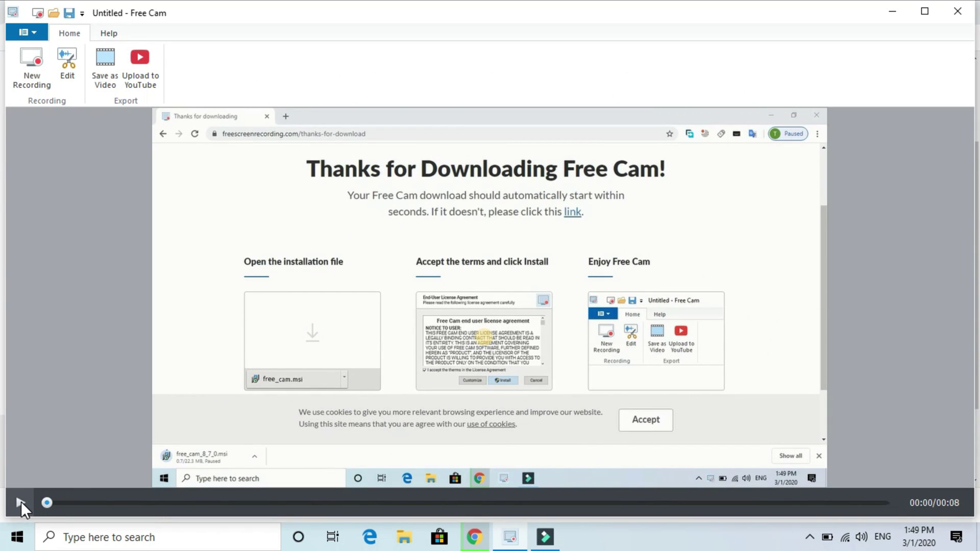
left_click(21, 501)
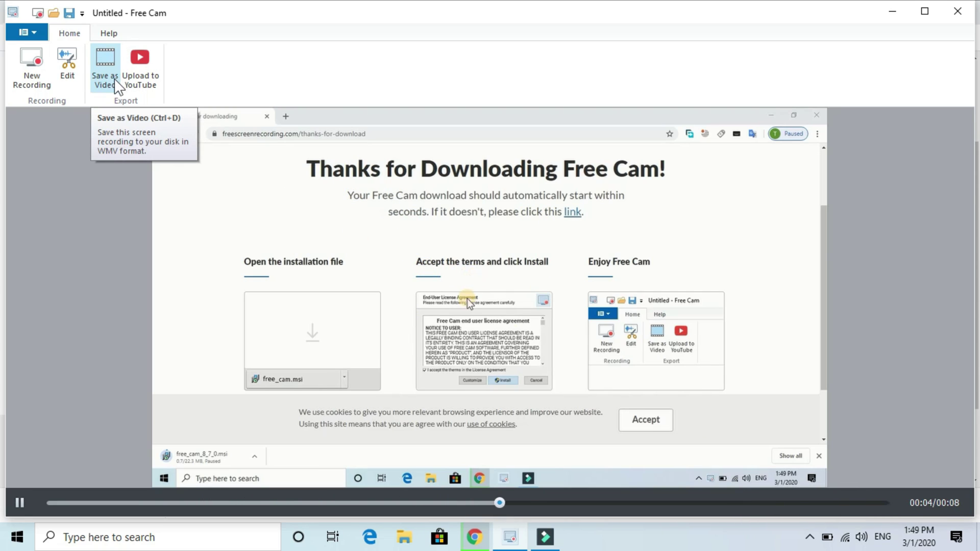
left_click(73, 63)
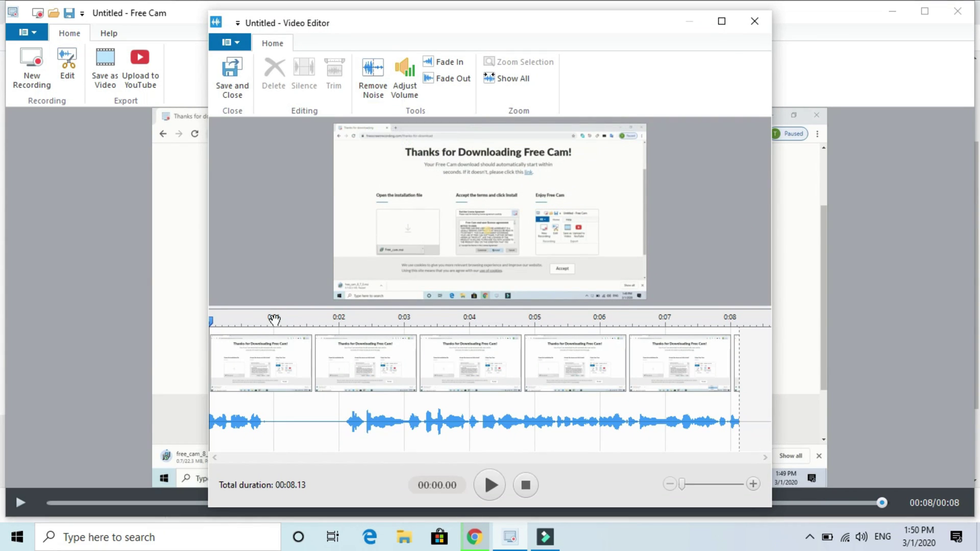
Select a range on the timeline, then Save and Close the Video Editor, leaving the clip unchanged
left_click_drag(214, 329, 746, 366)
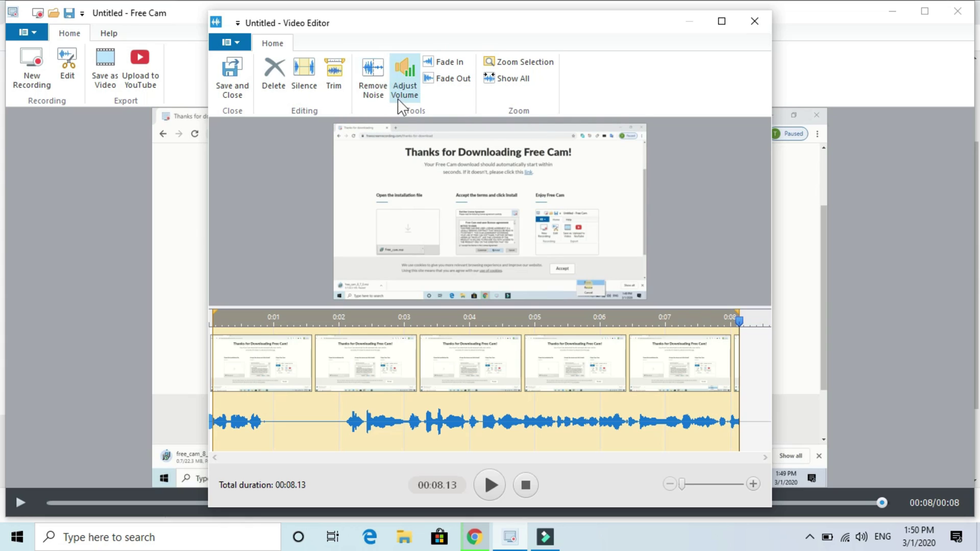
left_click(235, 91)
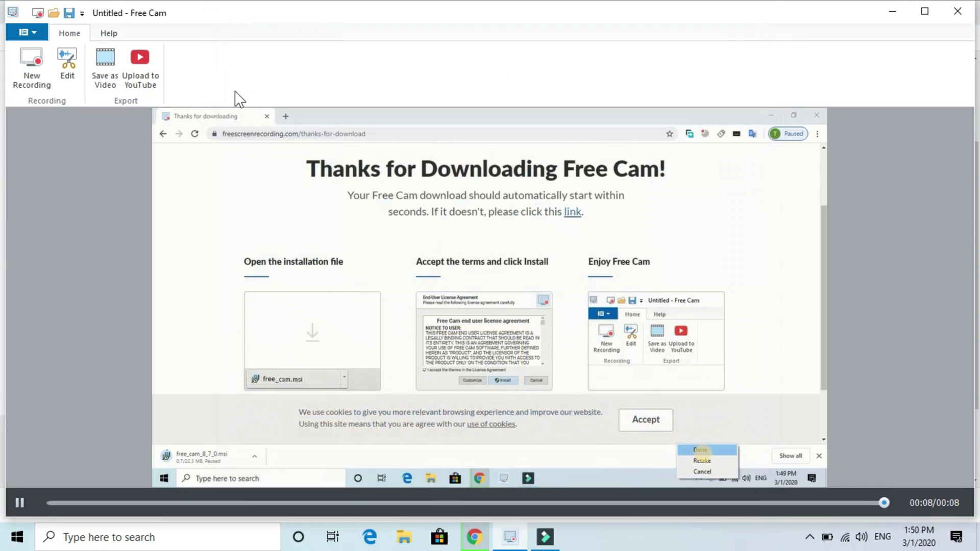
Save the recording as the WMV video 'tamil' in the blogger tutorials folder
left_click(106, 69)
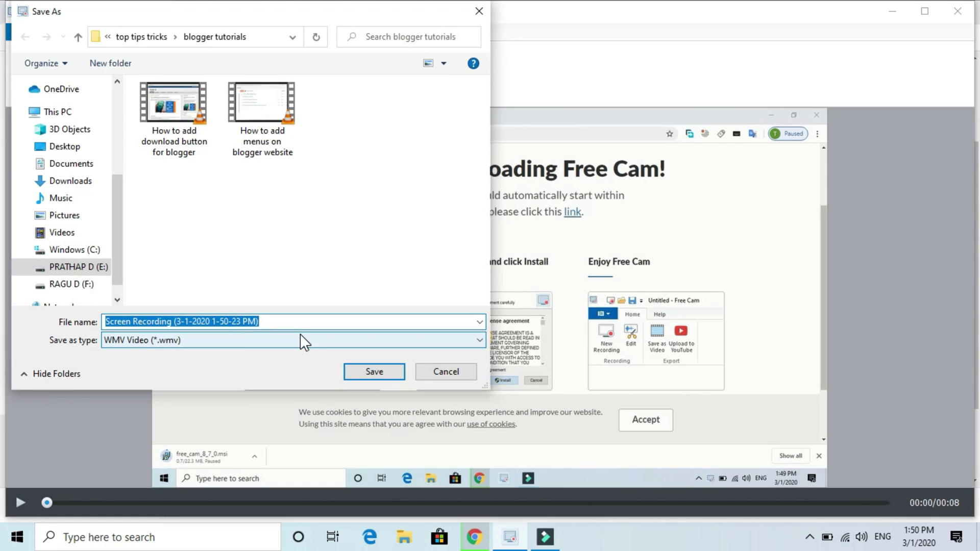
key("BackSpace")
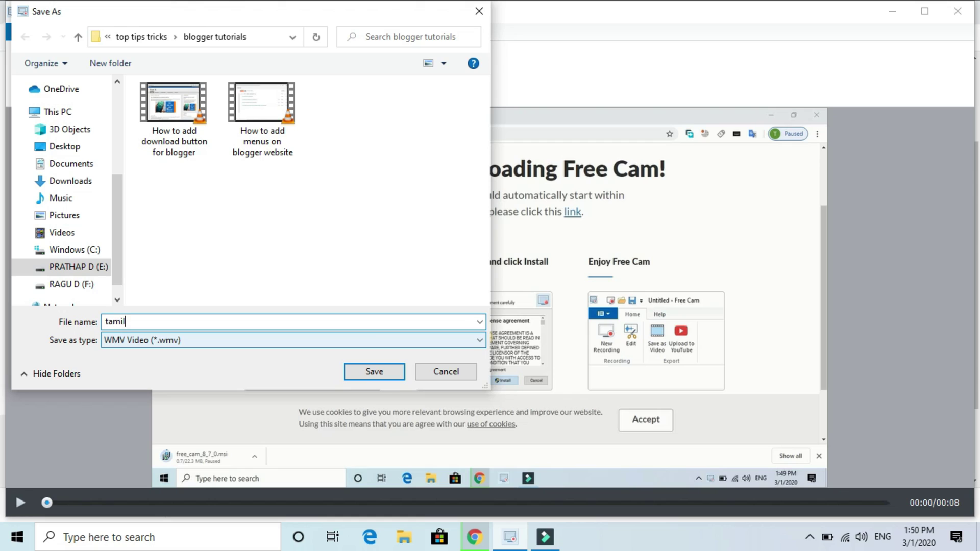
left_click(378, 372)
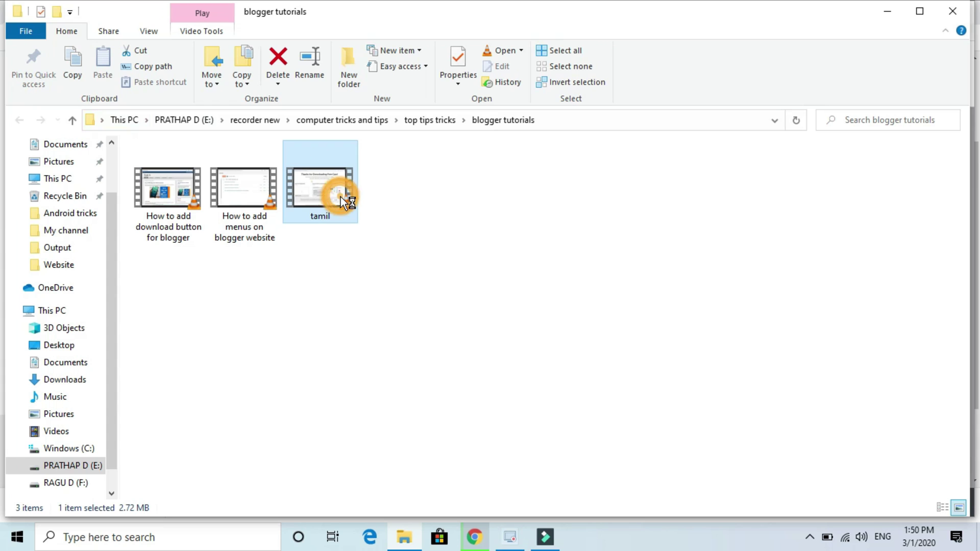
Play tamil.wmv in VLC, skip near its end, then close VLC and File Explorer
double_click(340, 195)
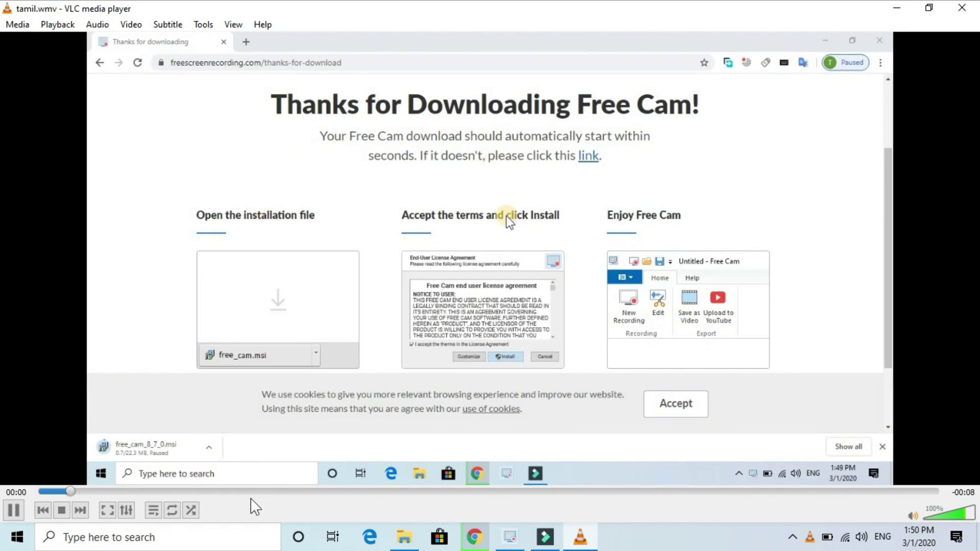
left_click(817, 493)
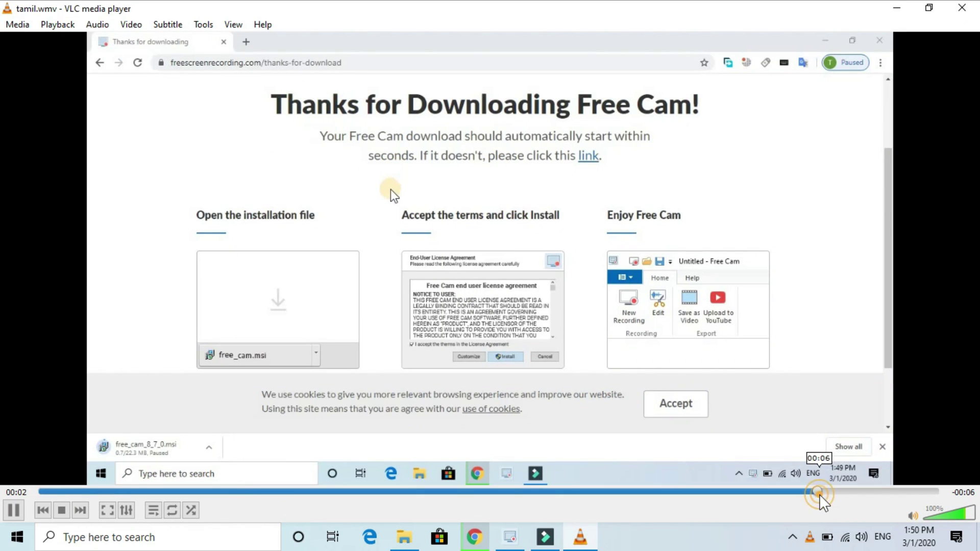
left_click(893, 493)
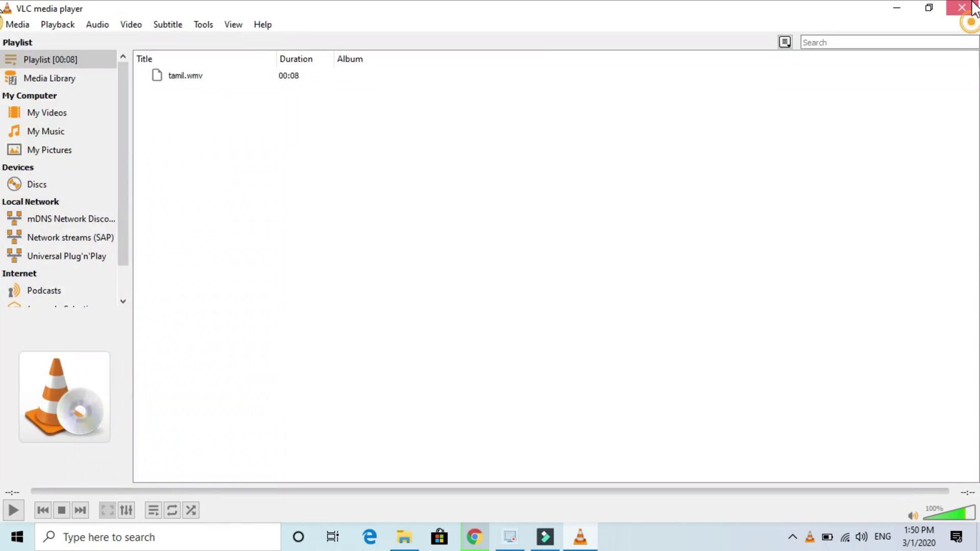
left_click(962, 7)
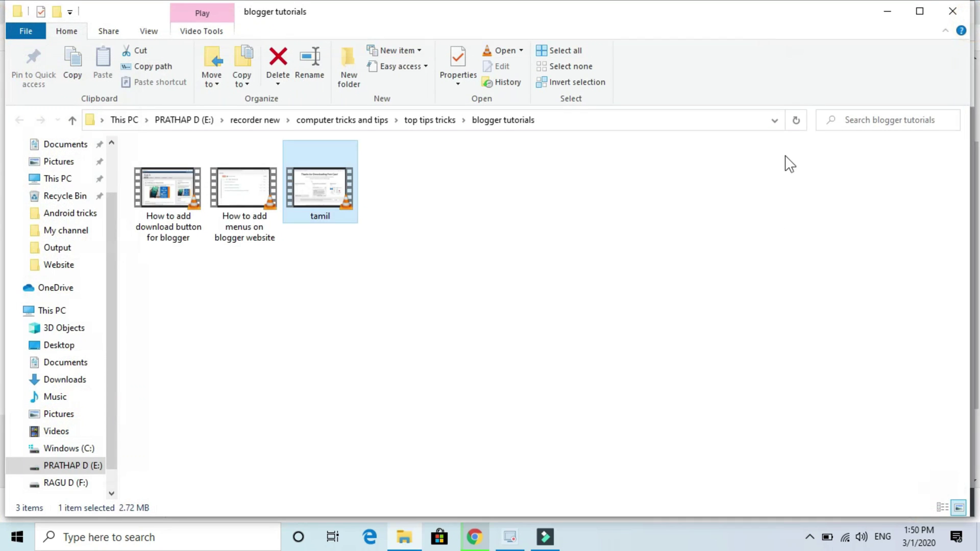
left_click(953, 11)
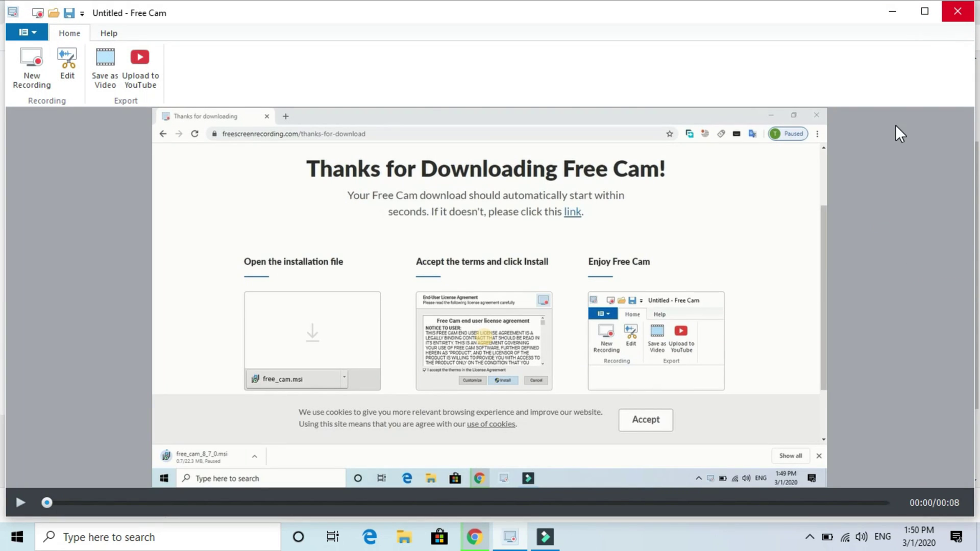